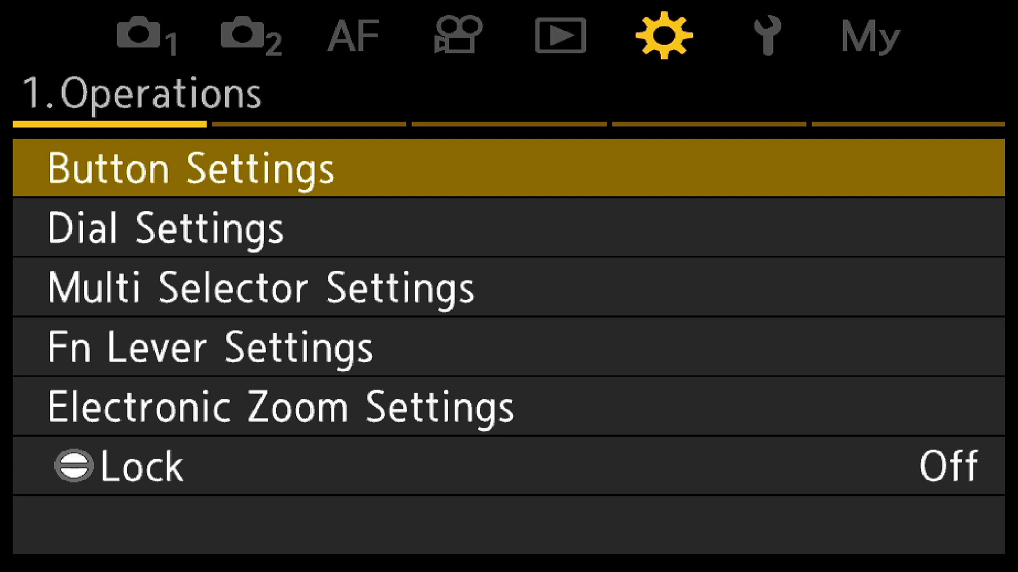
Enter Button Settings and review the still-photo and movie Button Function entries
key(Return)
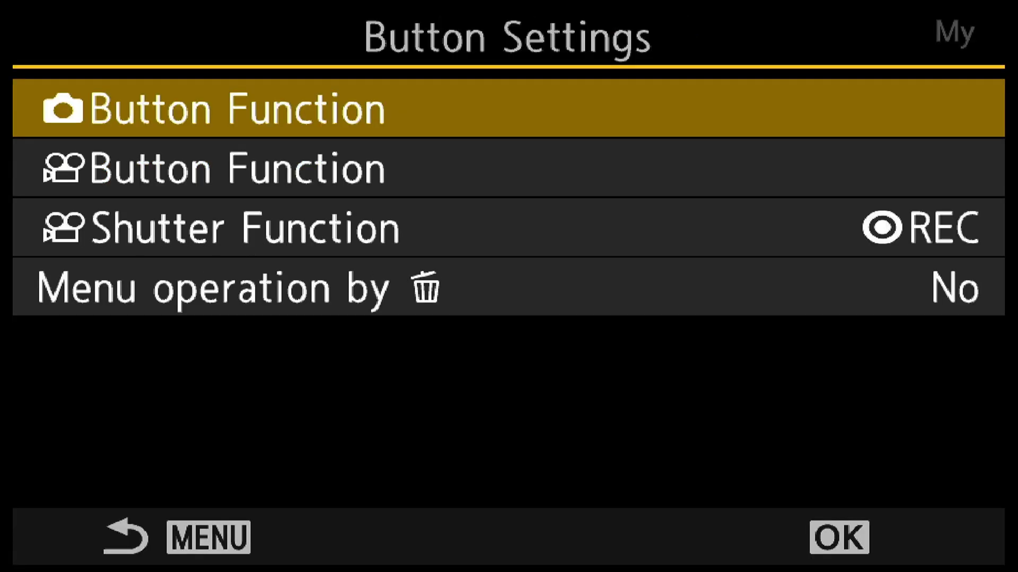
key(Down)
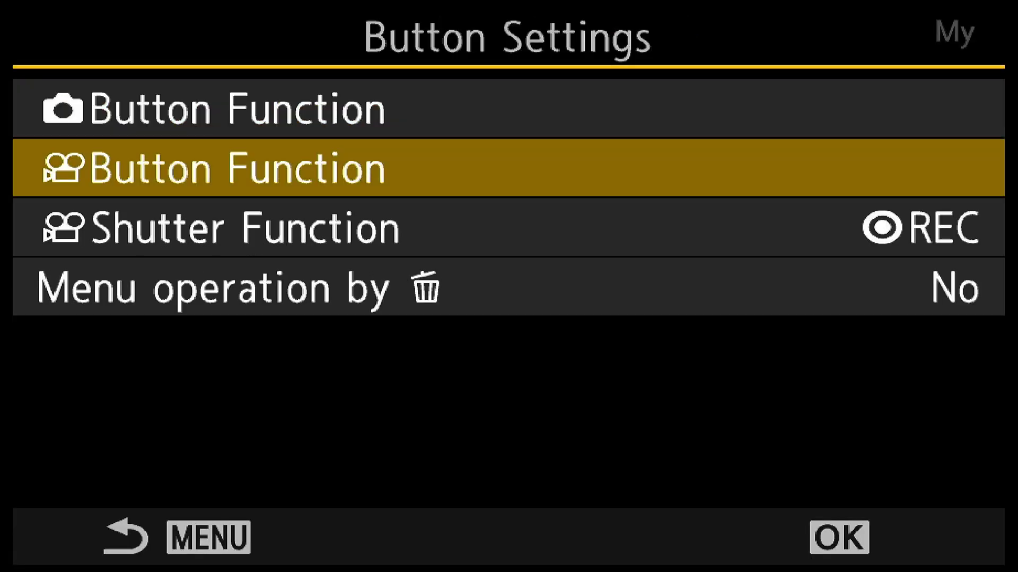
key(Up)
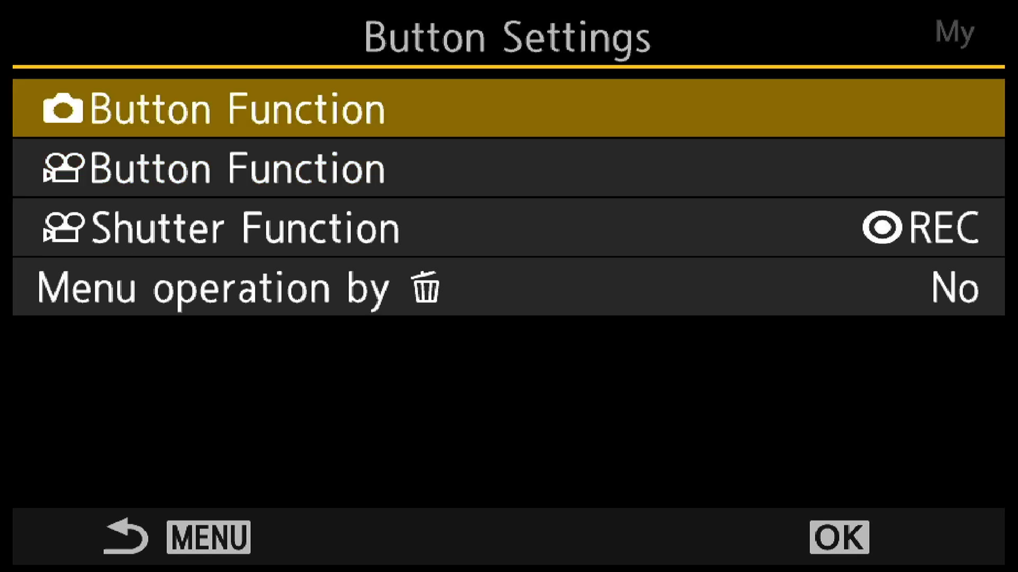
In still-photo Button Function, keep arrow-pad direct functions enabled with the right arrow set to MF
key(Return)
key(Down)
key(Down)
key(Down)
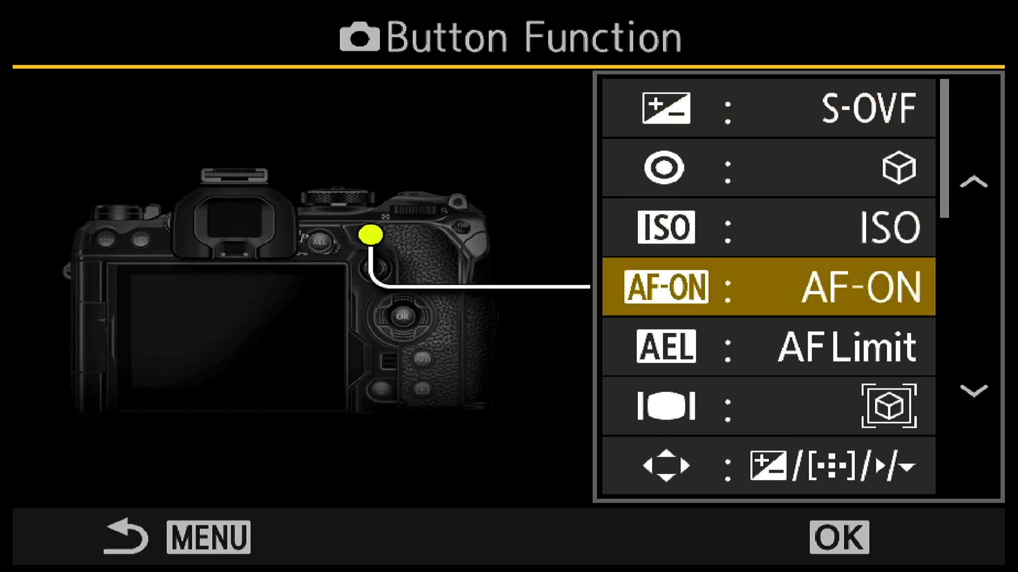
key(Down)
key(Down)
key(Down)
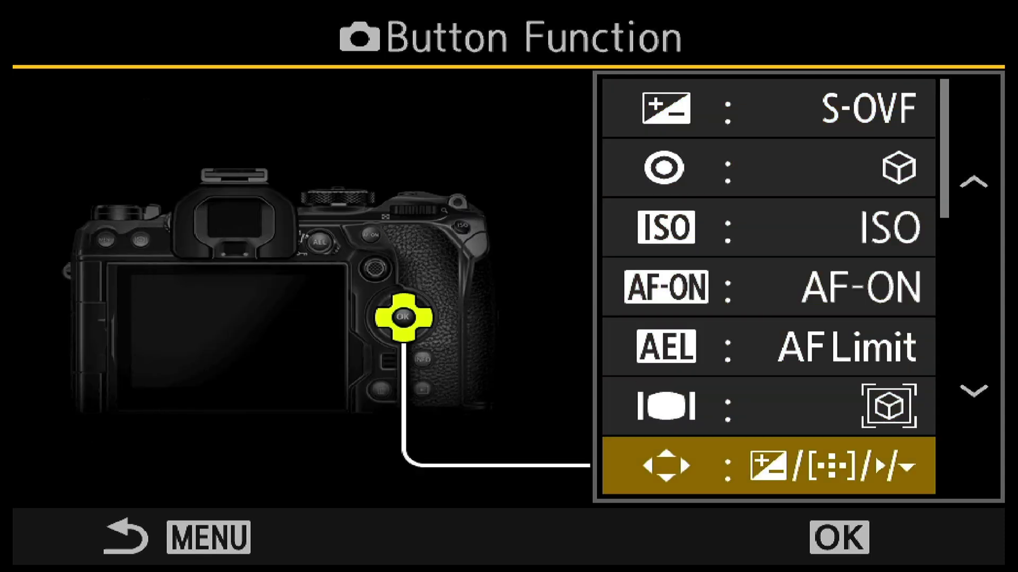
key(Return)
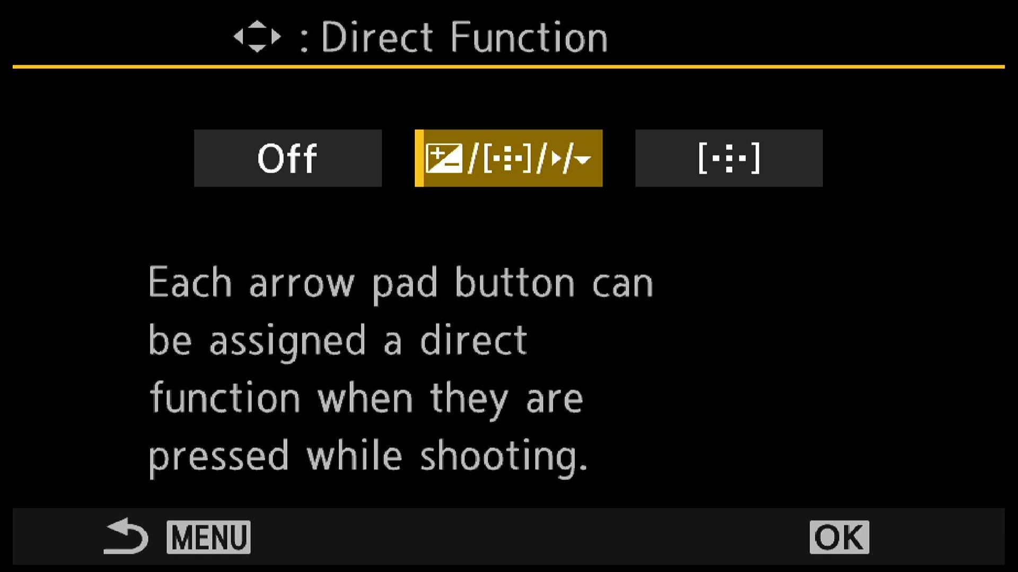
key(Return)
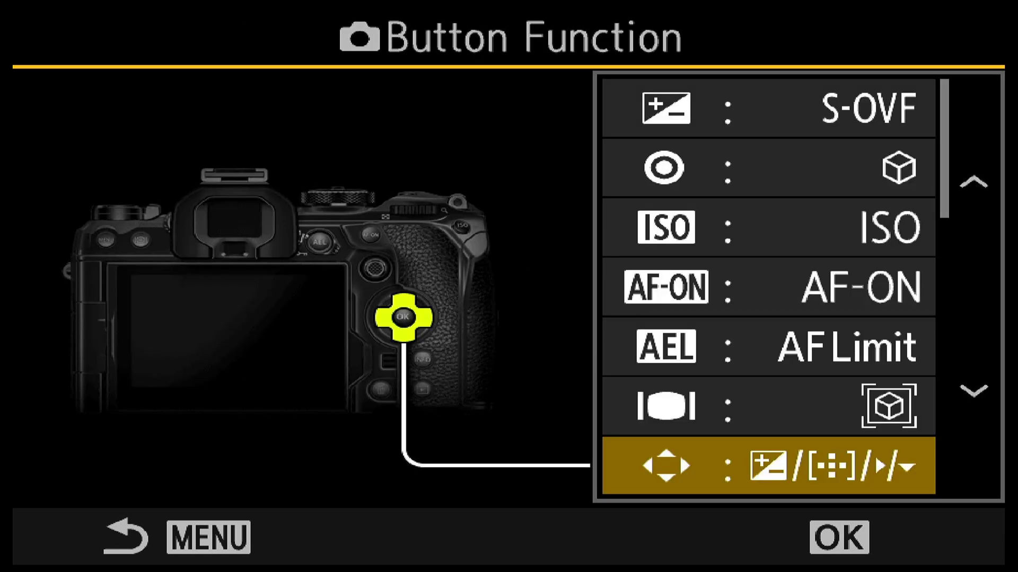
key(Down)
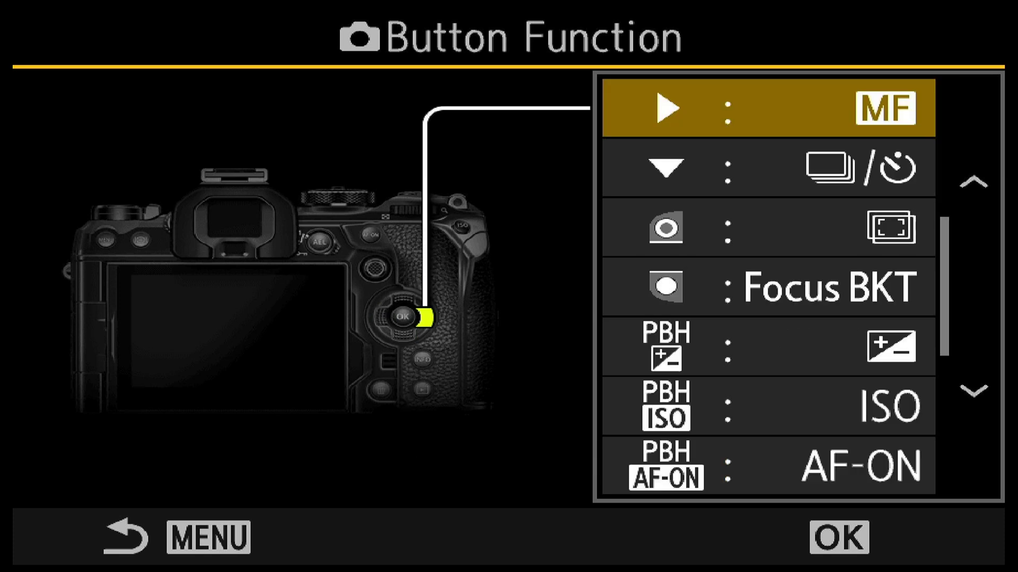
Go back and open the movie Button Function list at the arrow-pad row
key(Escape)
key(Down)
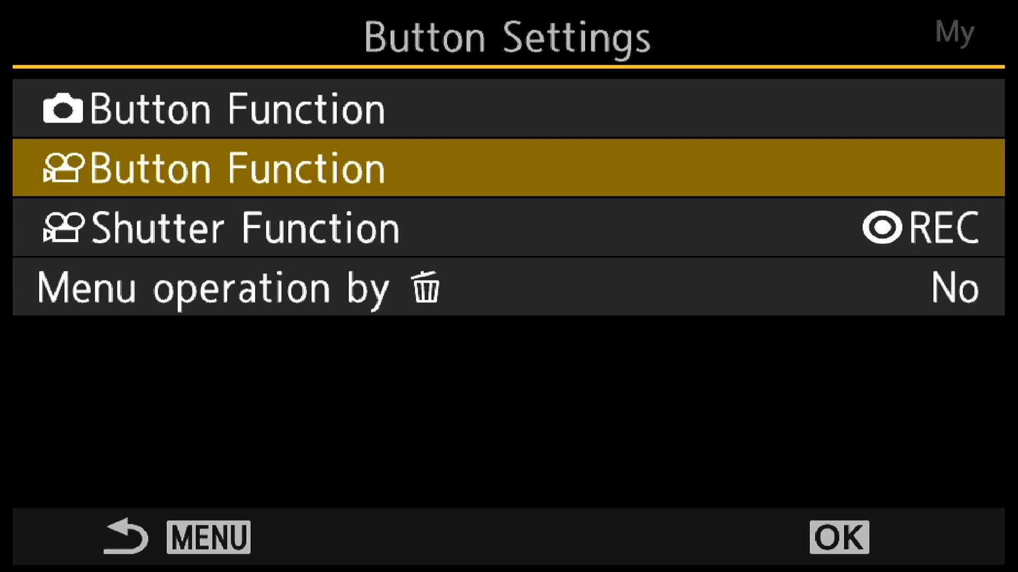
key(Return)
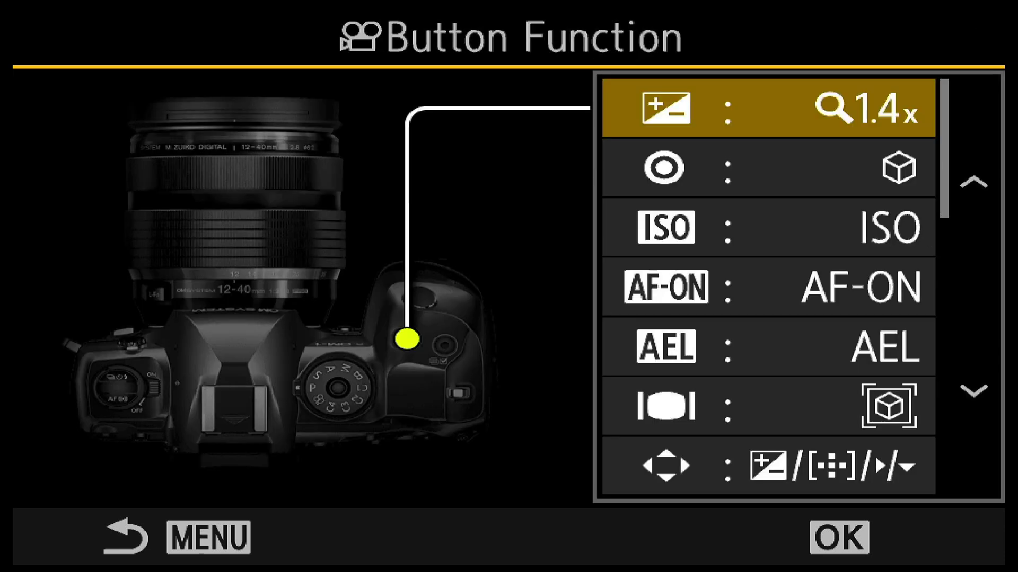
key(Down)
key(Down)
key(Down)
key(Down)
key(Down)
key(Down)
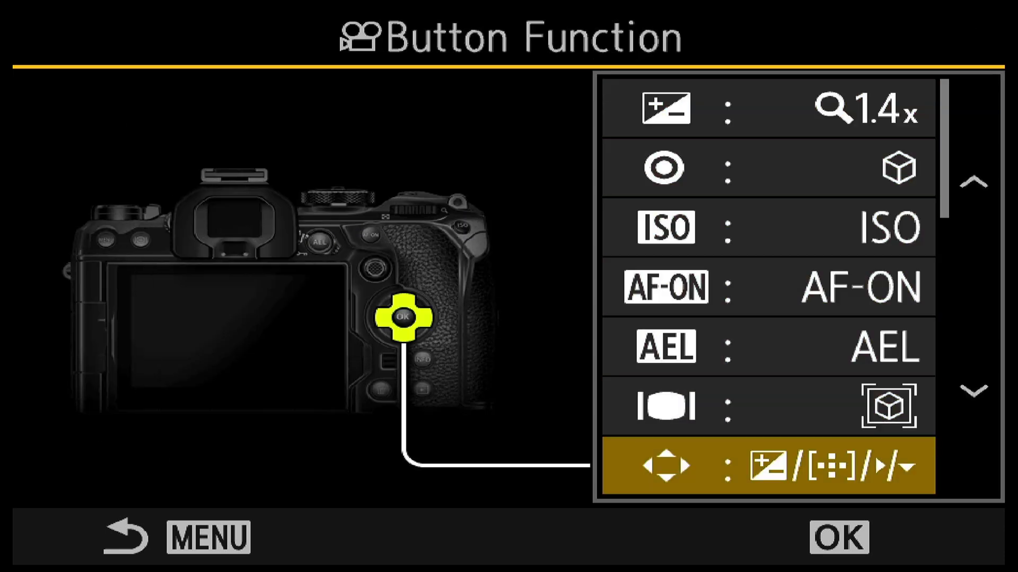
Keep movie arrow-pad direct functions with the right arrow on MF, then exit to live view
key(Return)
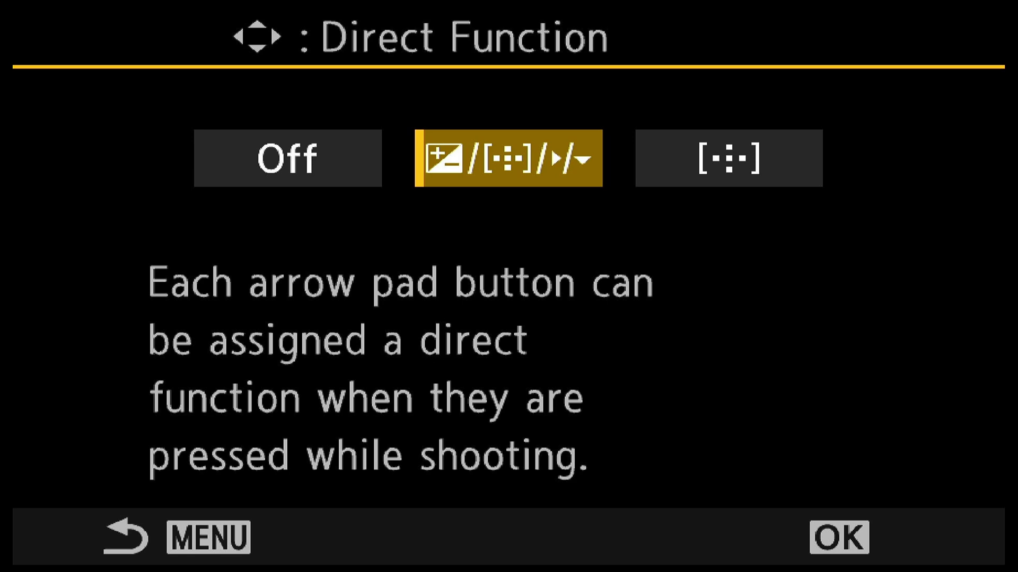
key(Return)
key(Down)
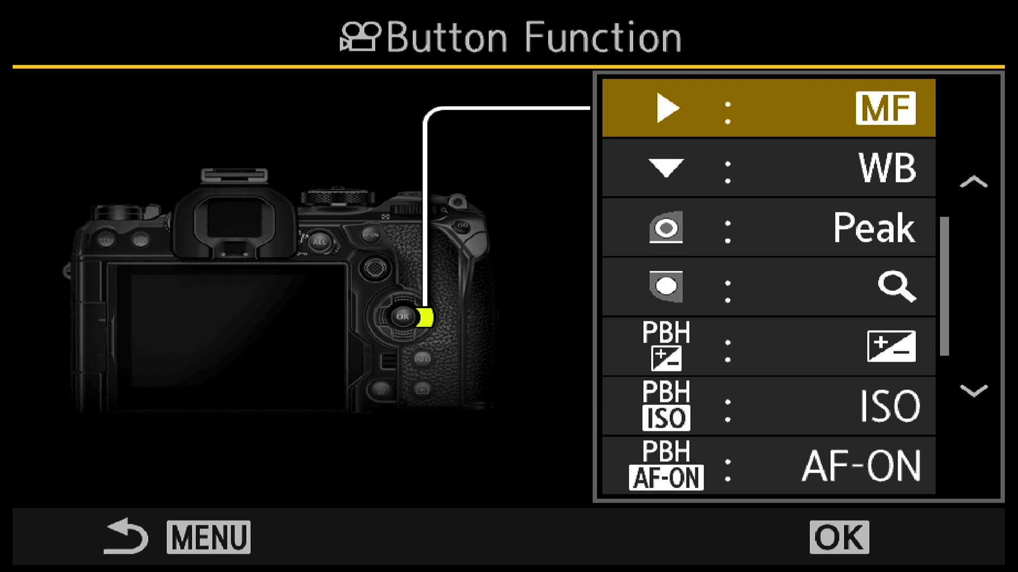
key(Escape)
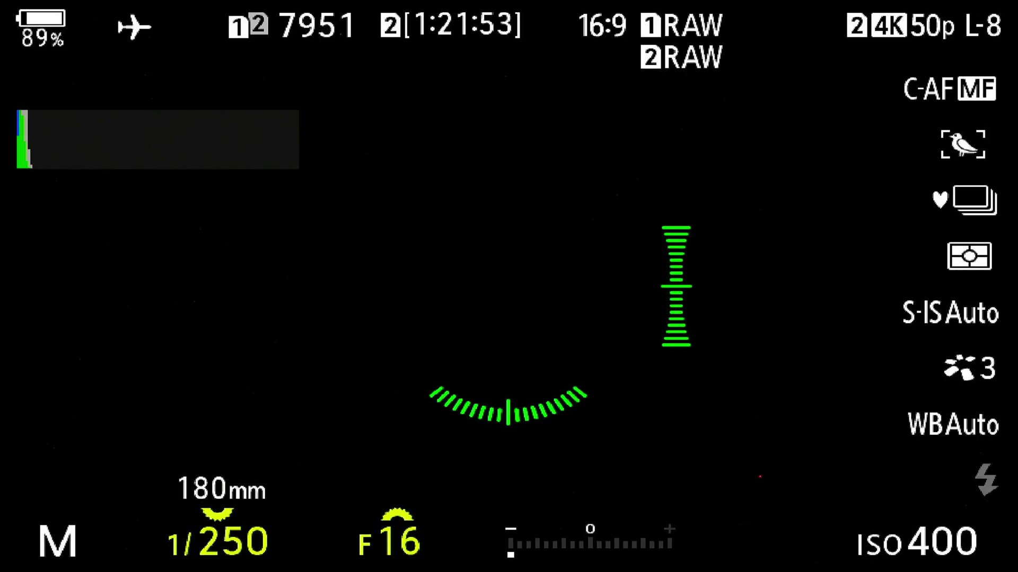